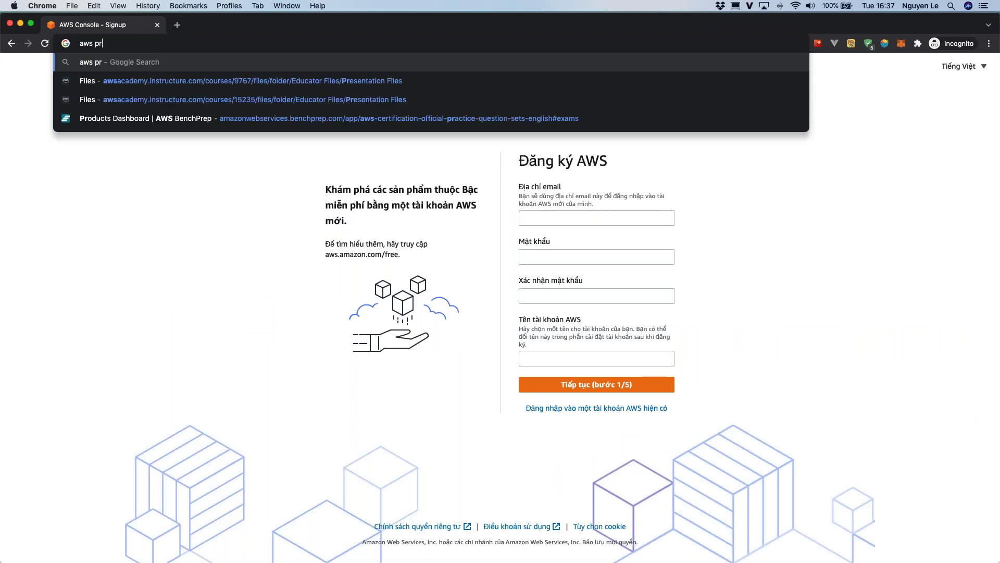
Step: Search the web for "aws pricing calculator" and open the AWS Pricing Calculator site at calculator.aws
text(icing )
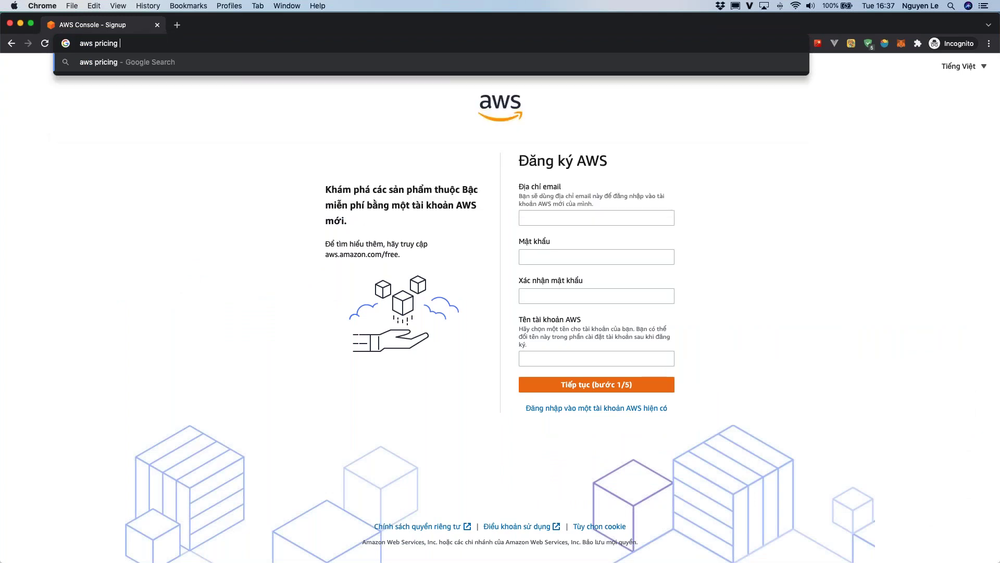
text(calcila)
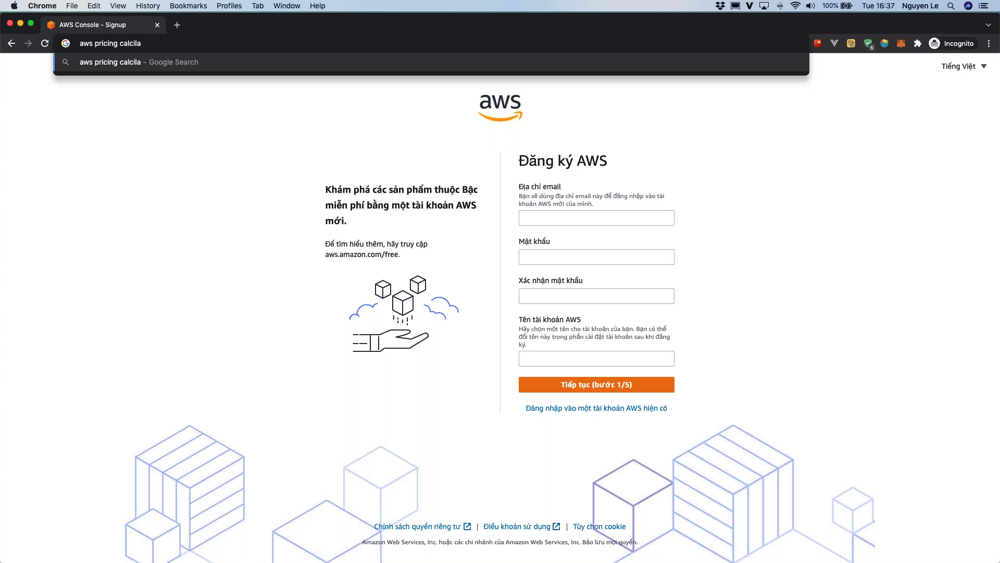
text(tor)
key(BackSpace)
key(BackSpace)
key(BackSpace)
key(BackSpace)
key(BackSpace)
key(BackSpace)
text(ulator)
key(Return)
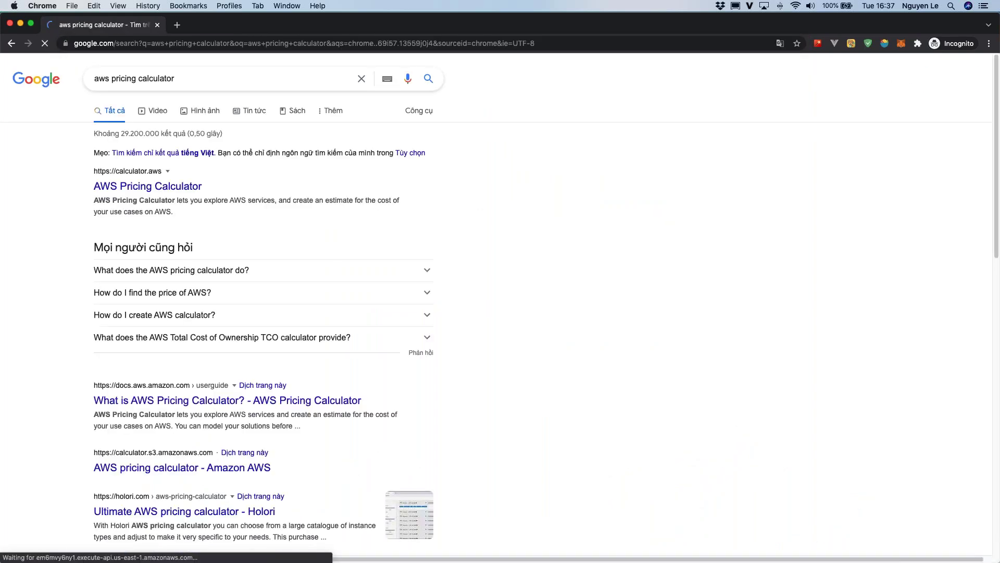
click(156, 187)
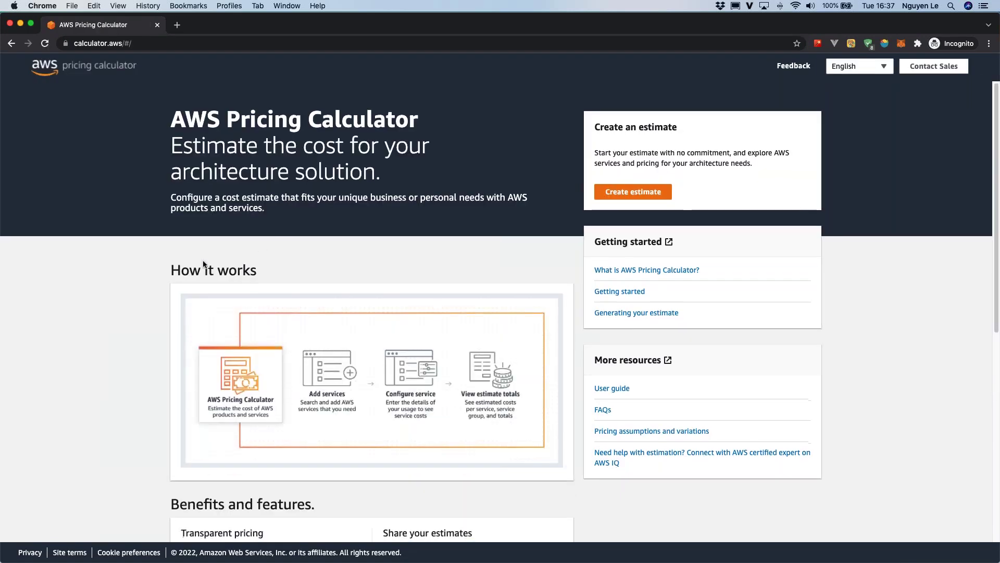
Step: Look over the AWS Pricing Calculator home page and start a new estimate
scroll(206, 263, down, 7)
scroll(191, 262, up, 7)
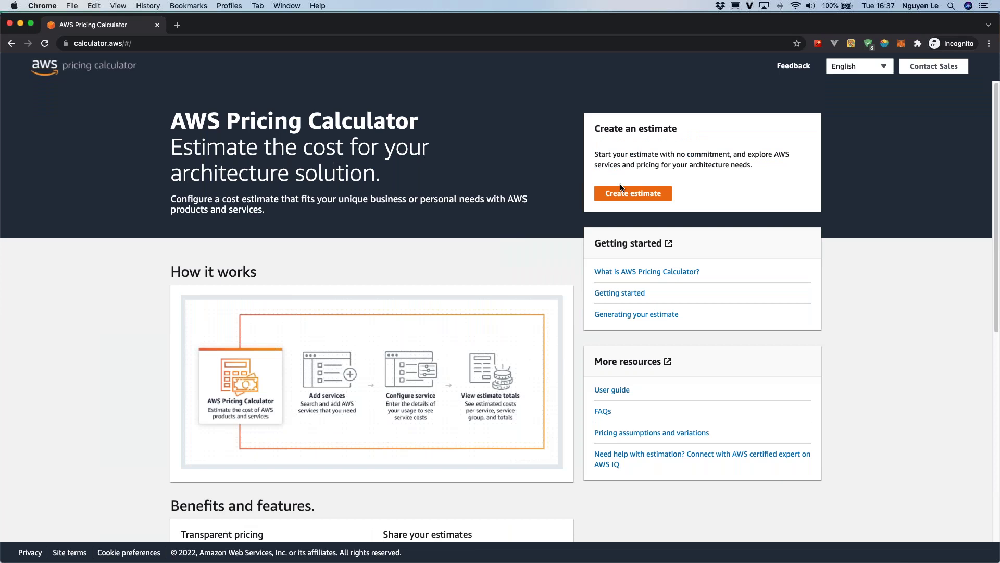
click(637, 196)
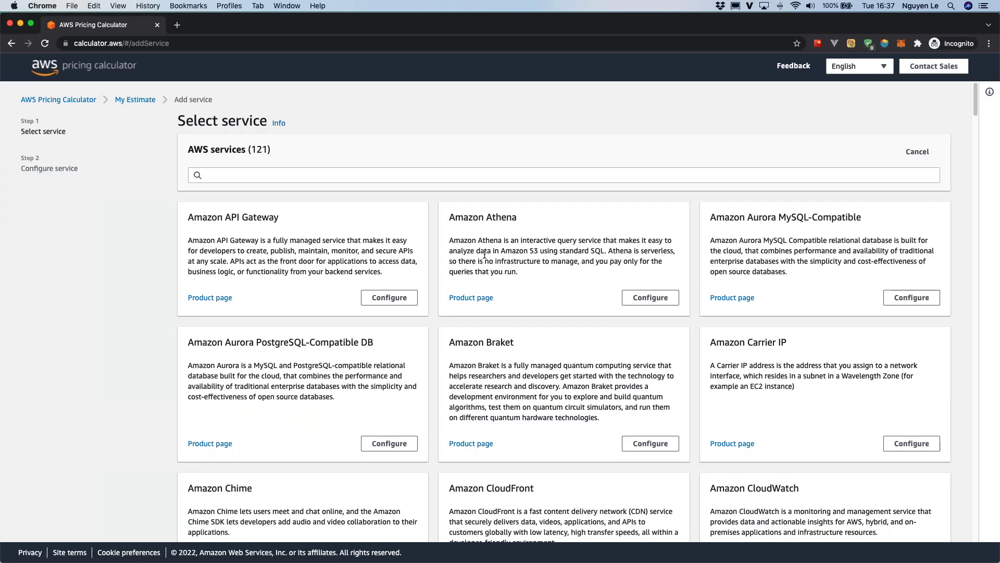
Step: Search the AWS services for "ec2" and open the configuration of Amazon EC2
scroll(234, 255, down, 6)
scroll(234, 255, up, 6)
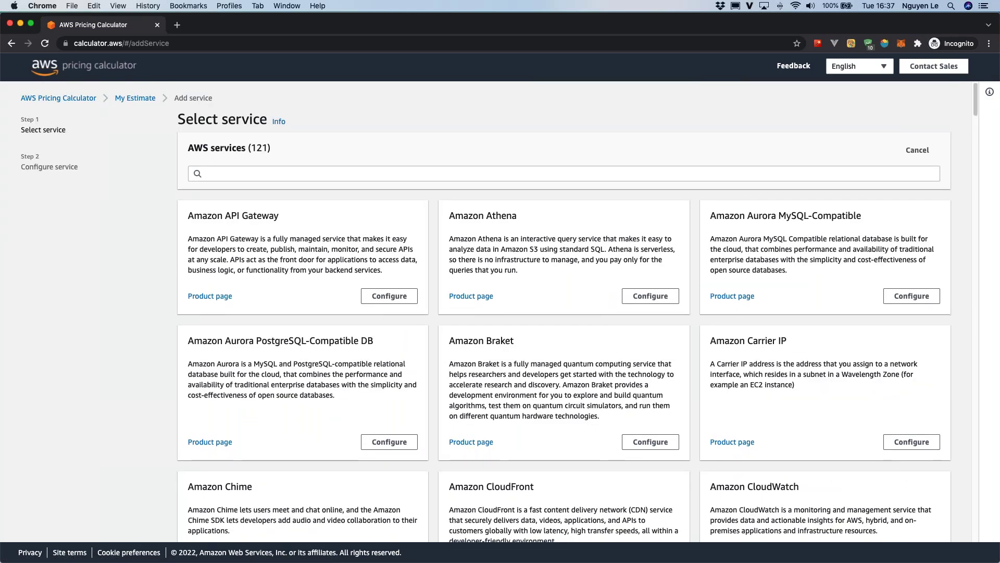
scroll(234, 255, down, 2)
scroll(234, 255, up, 2)
scroll(250, 172, up, 1)
click(249, 172)
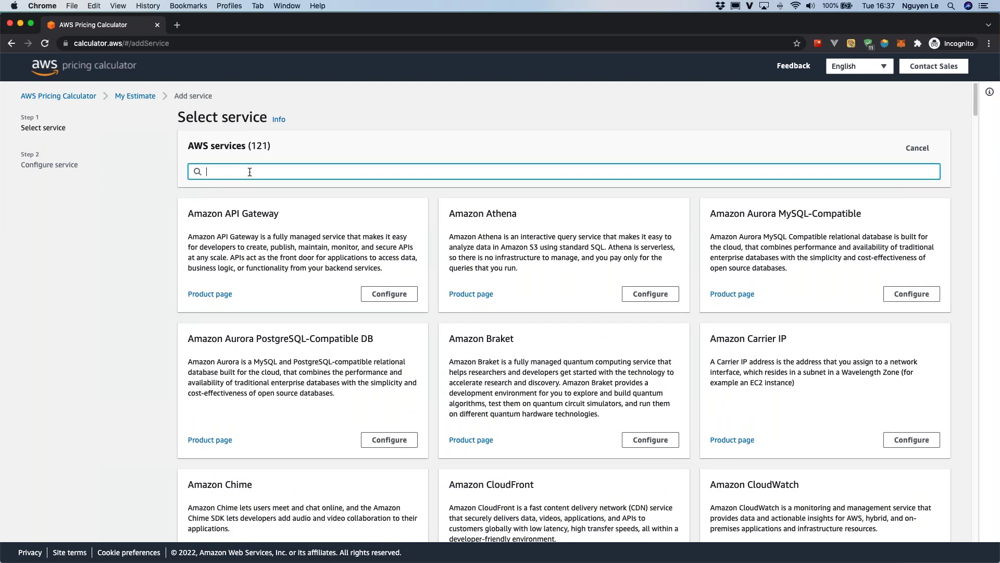
text(ec2)
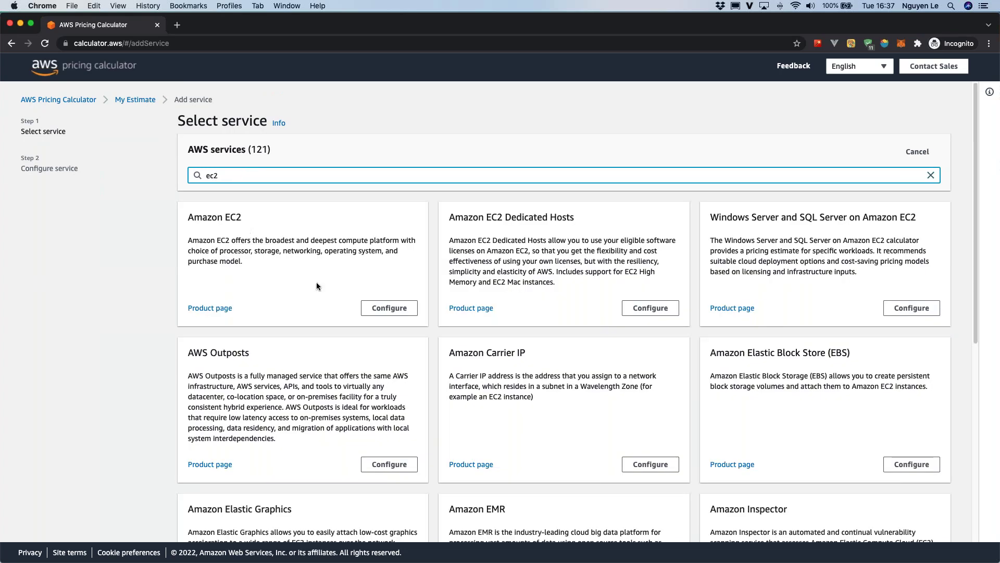
click(389, 308)
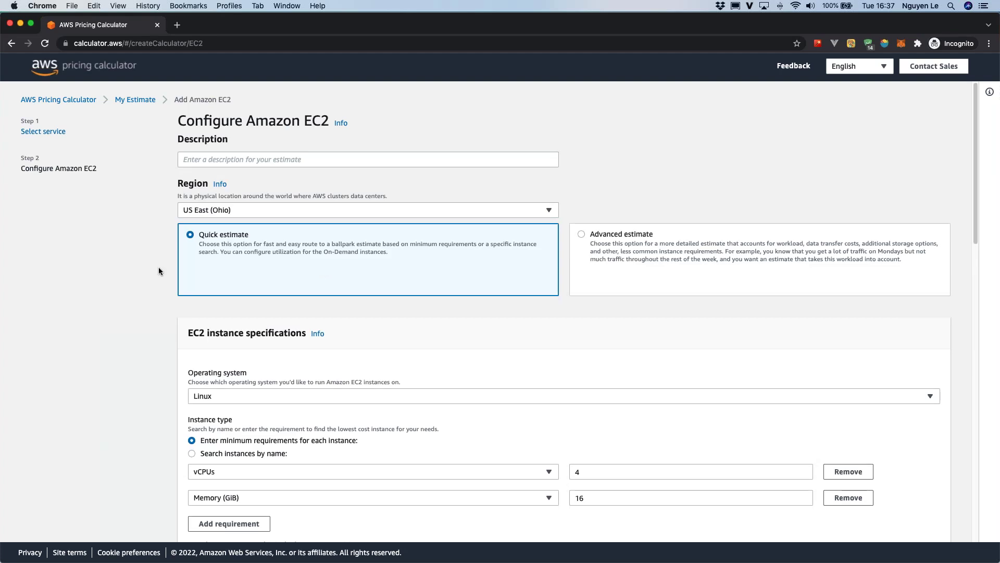
Step: Set the region of the EC2 estimate to Asia Pacific (Singapore) and confirm the region change
scroll(158, 268, down, 3)
scroll(158, 267, up, 3)
scroll(170, 270, down, 7)
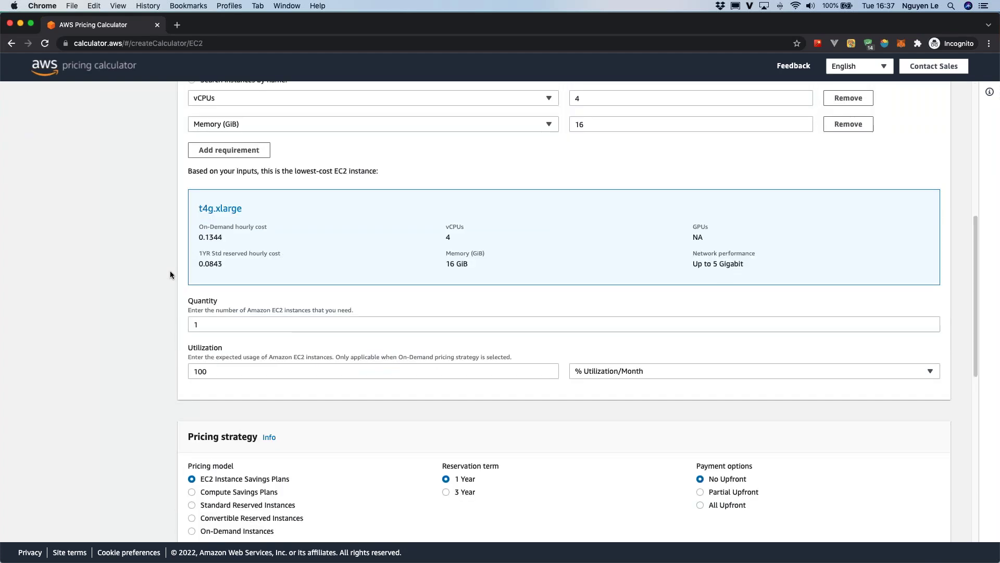
scroll(170, 270, up, 7)
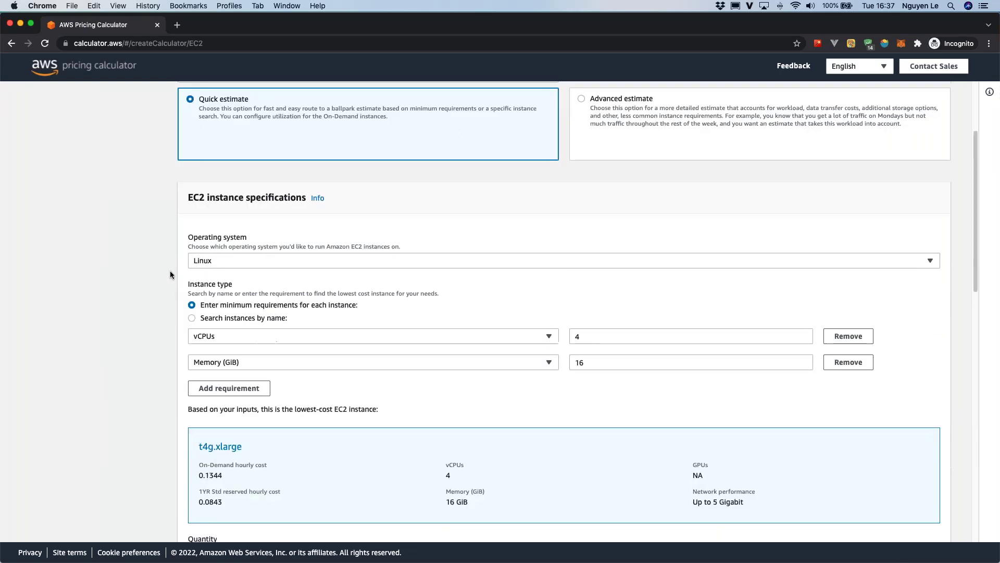
click(230, 210)
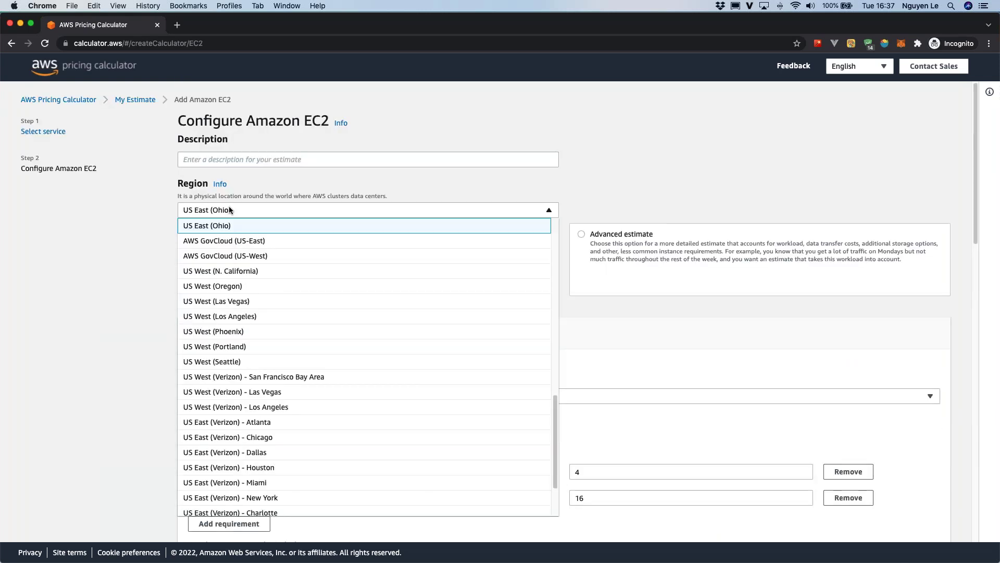
scroll(262, 270, down, 2)
scroll(261, 270, up, 10)
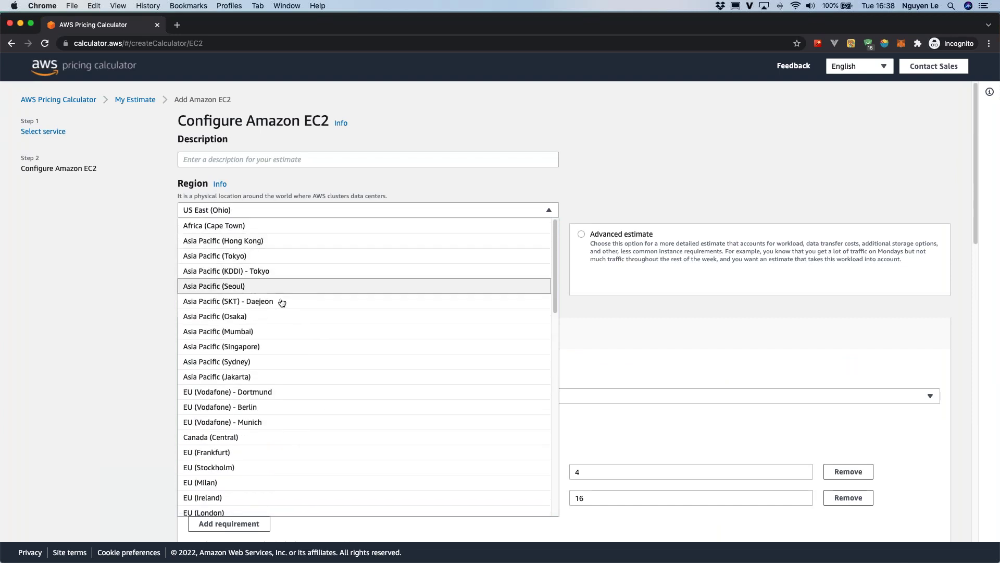
click(261, 350)
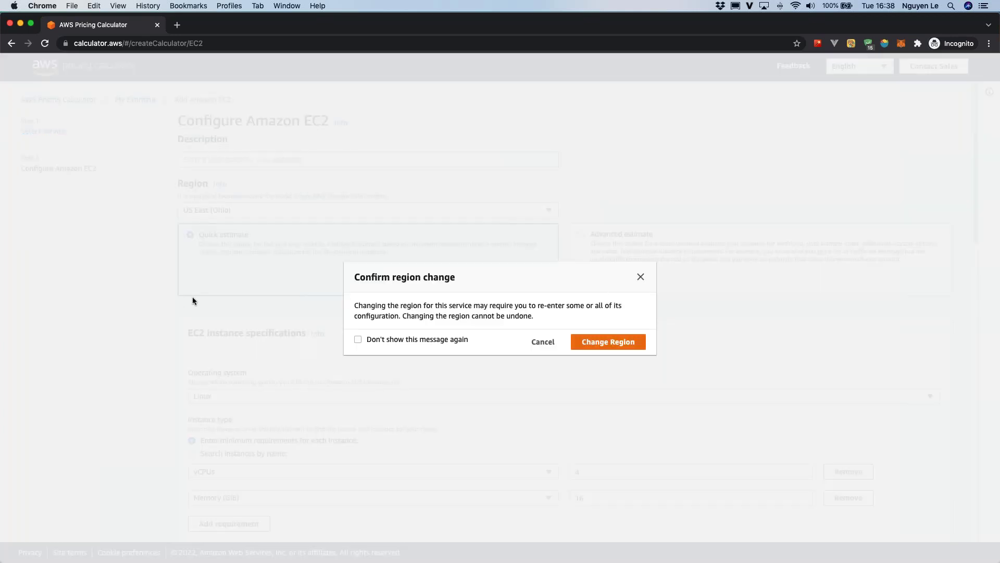
click(589, 342)
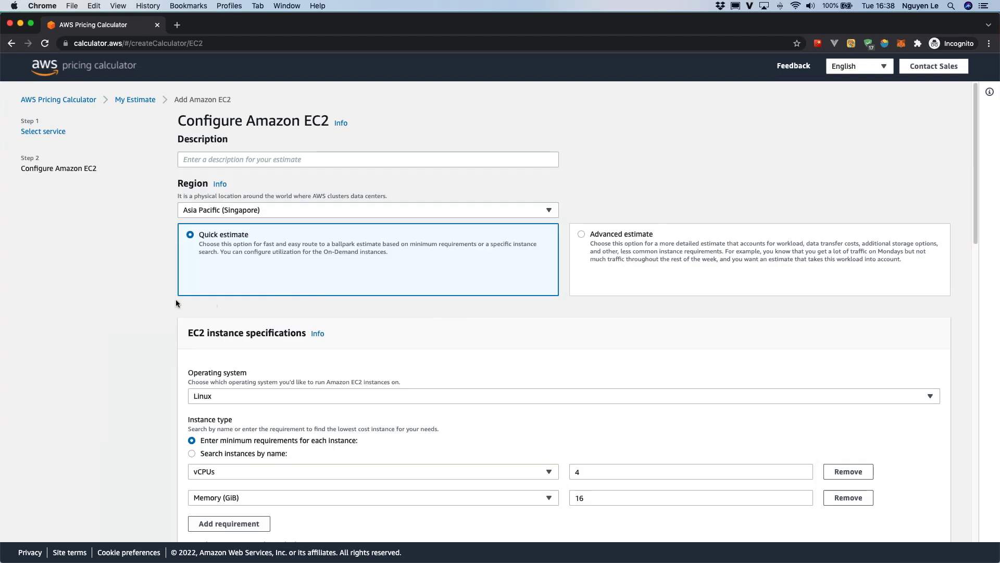
Step: Add a third minimum requirement to the EC2 instance specifications and remove it again
scroll(145, 294, down, 1)
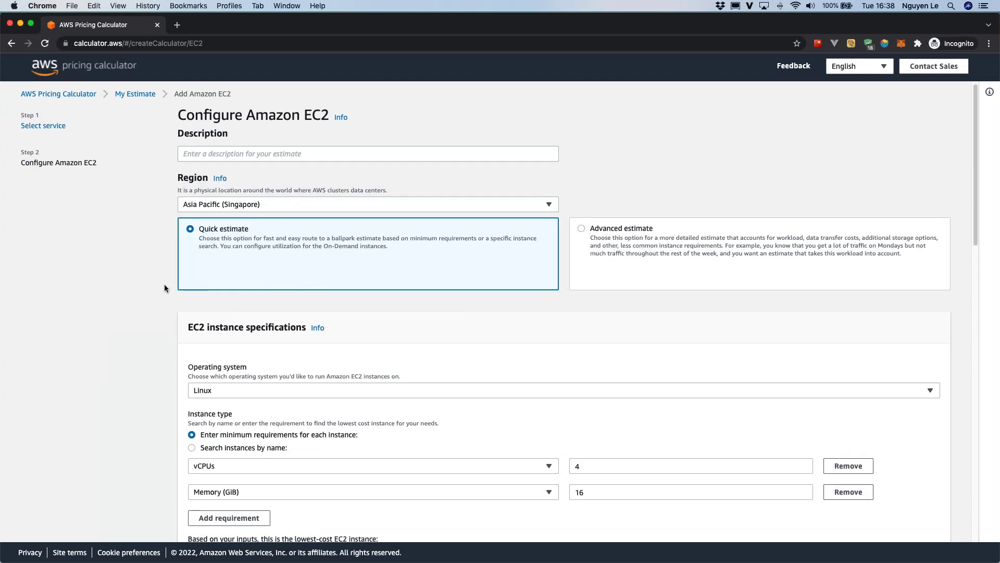
scroll(178, 312, down, 5)
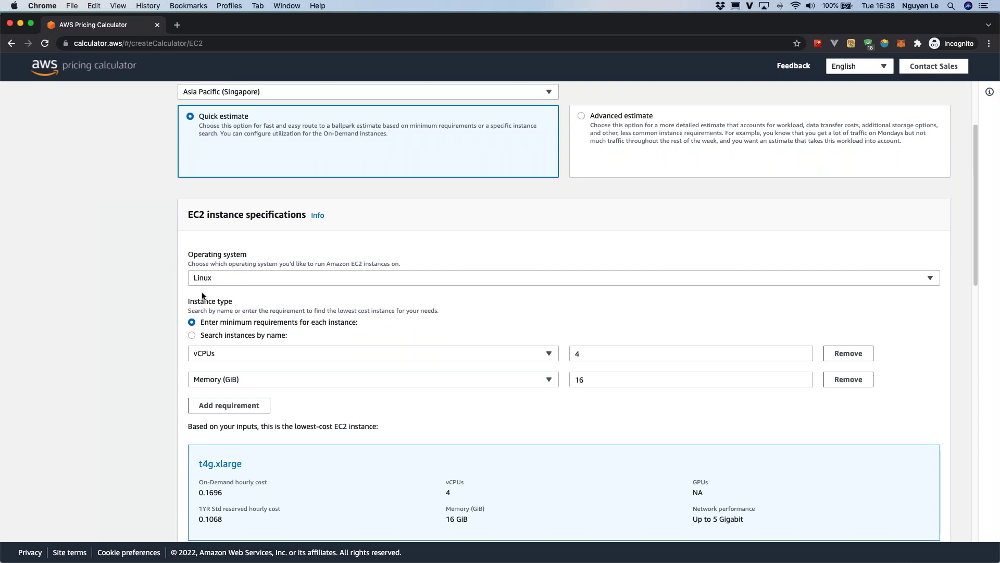
scroll(279, 292, down, 1)
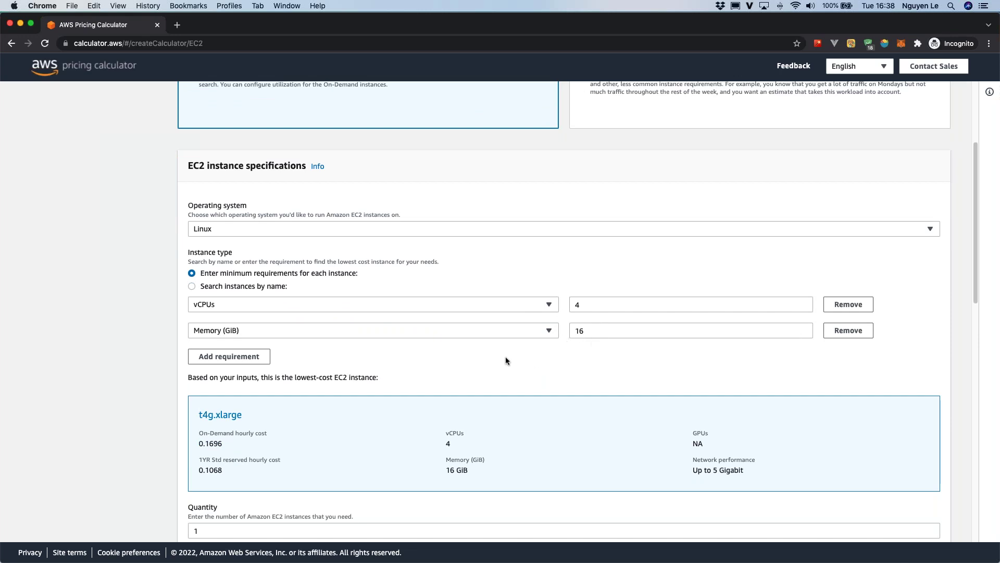
scroll(489, 355, down, 1)
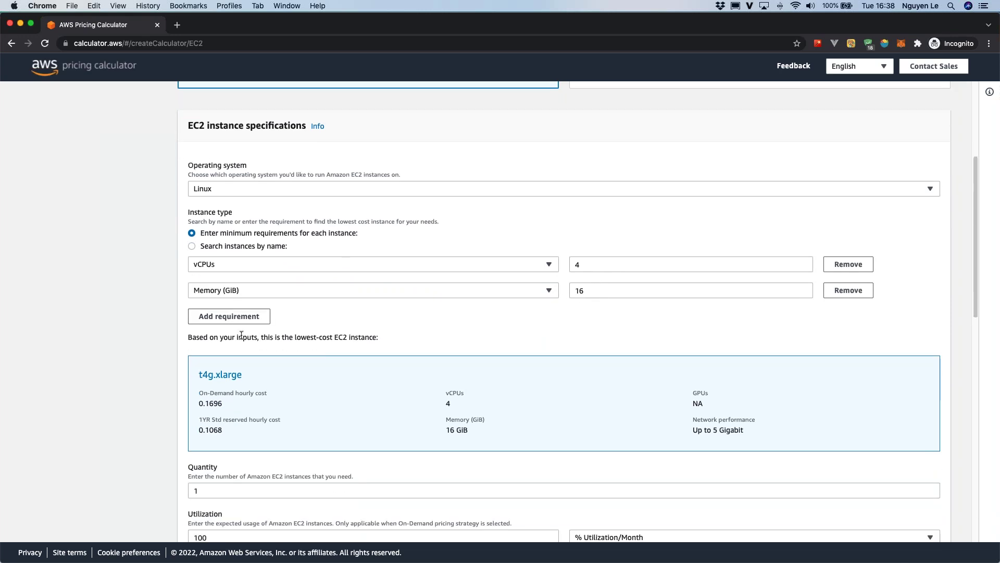
click(242, 319)
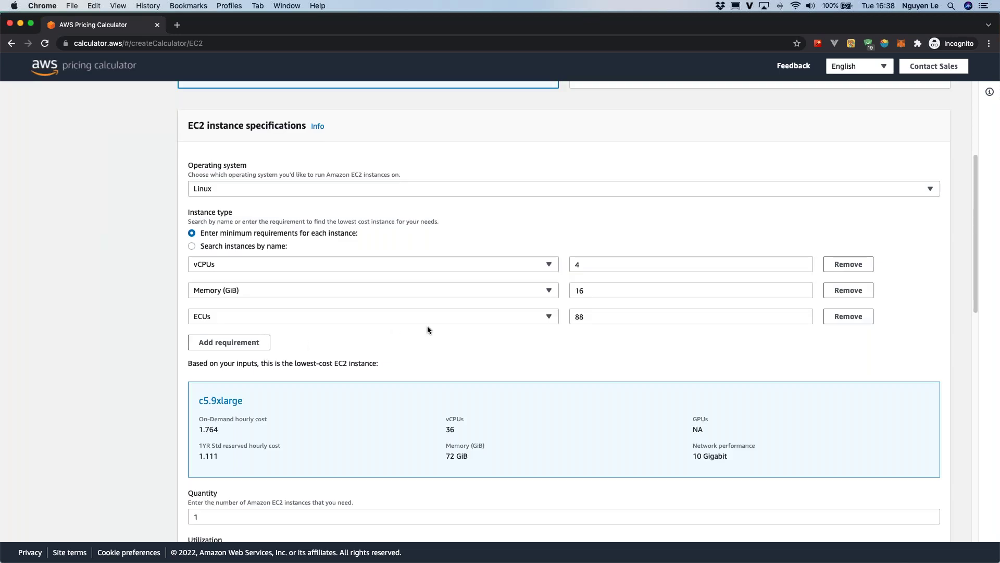
click(848, 320)
Step: Choose On-Demand Instances as the pricing model and expand the calculations to highlight the monthly cost
scroll(191, 370, down, 3)
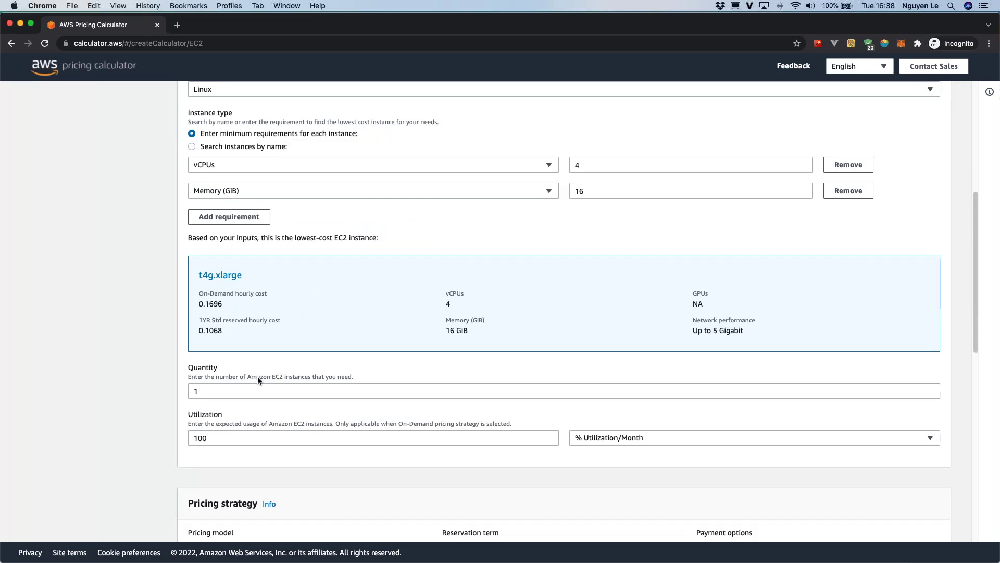
scroll(258, 376, down, 2)
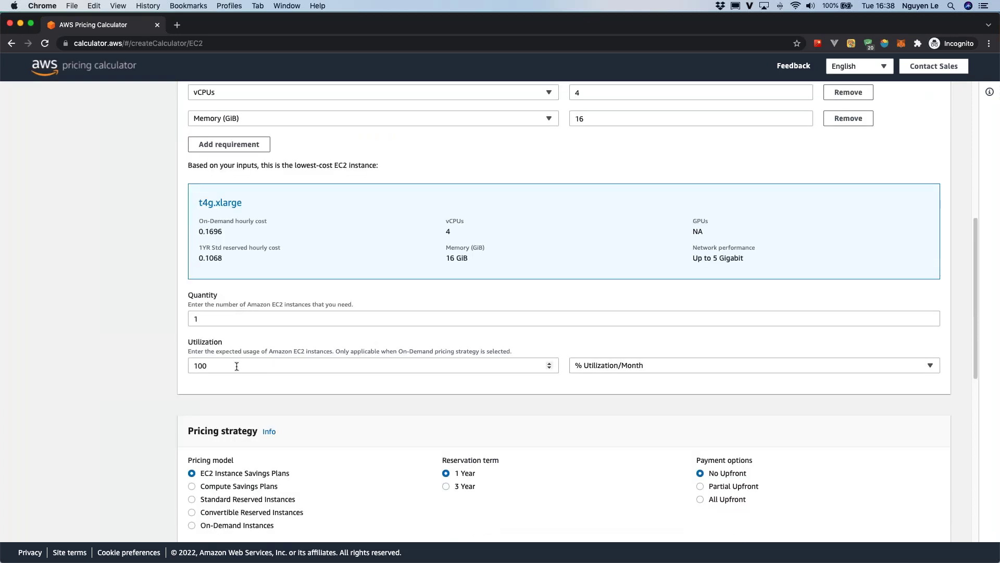
scroll(271, 368, down, 4)
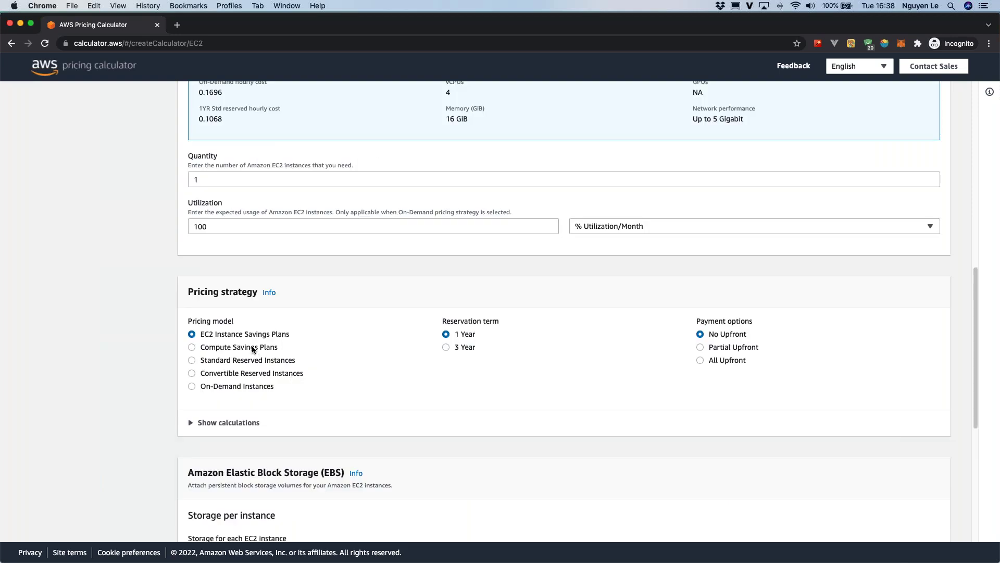
click(241, 386)
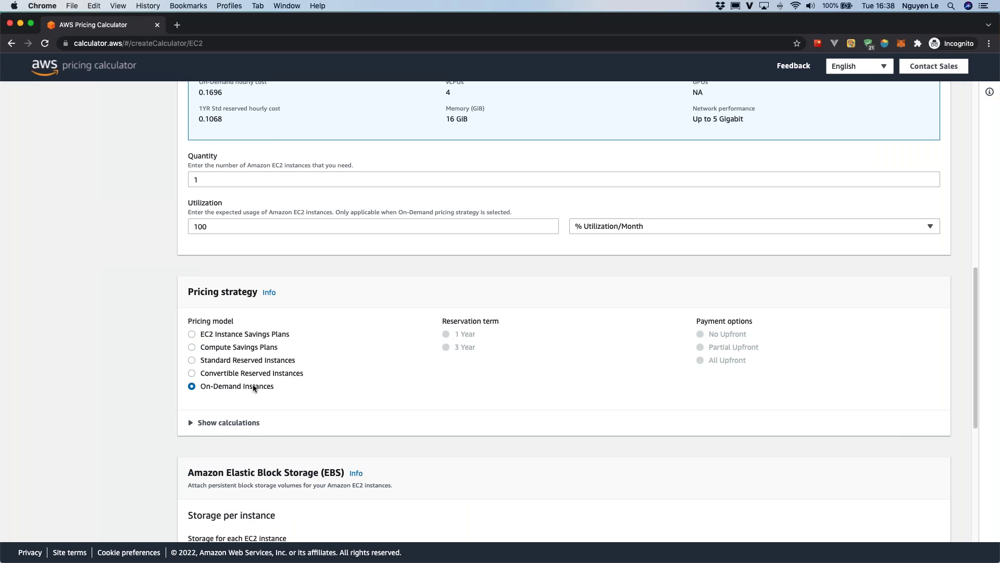
scroll(144, 382, down, 1)
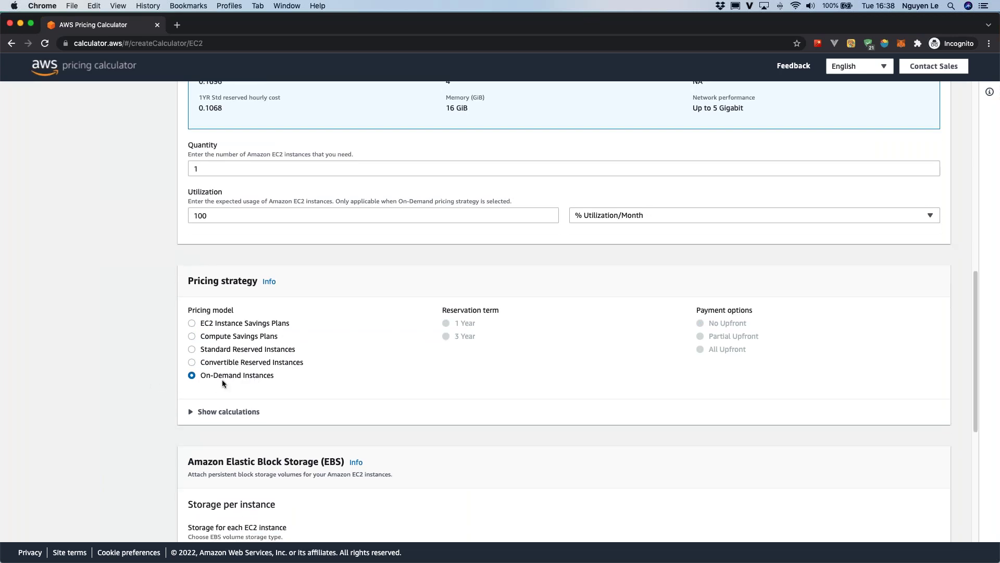
scroll(207, 377, down, 1)
click(216, 400)
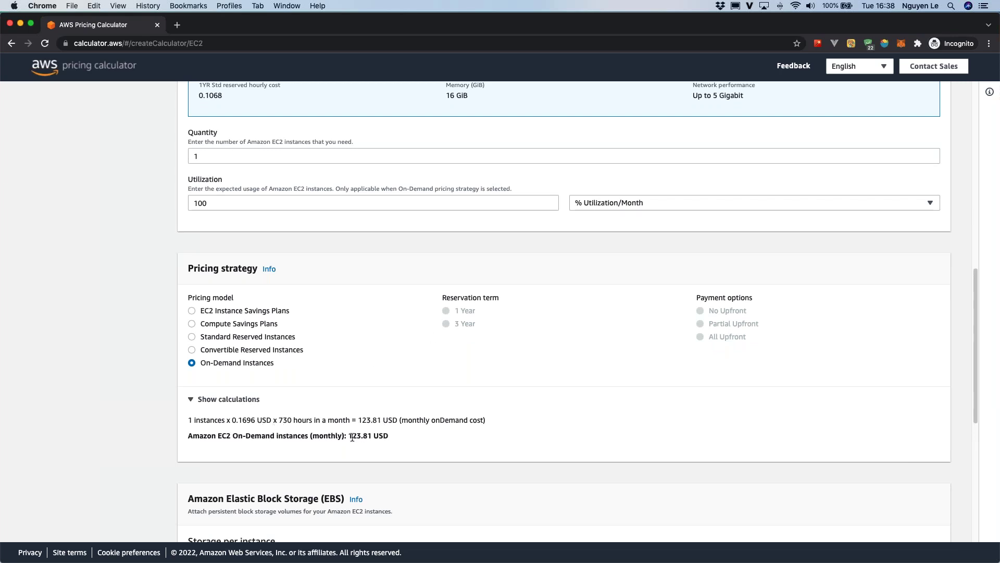
drag(350, 436, 388, 435)
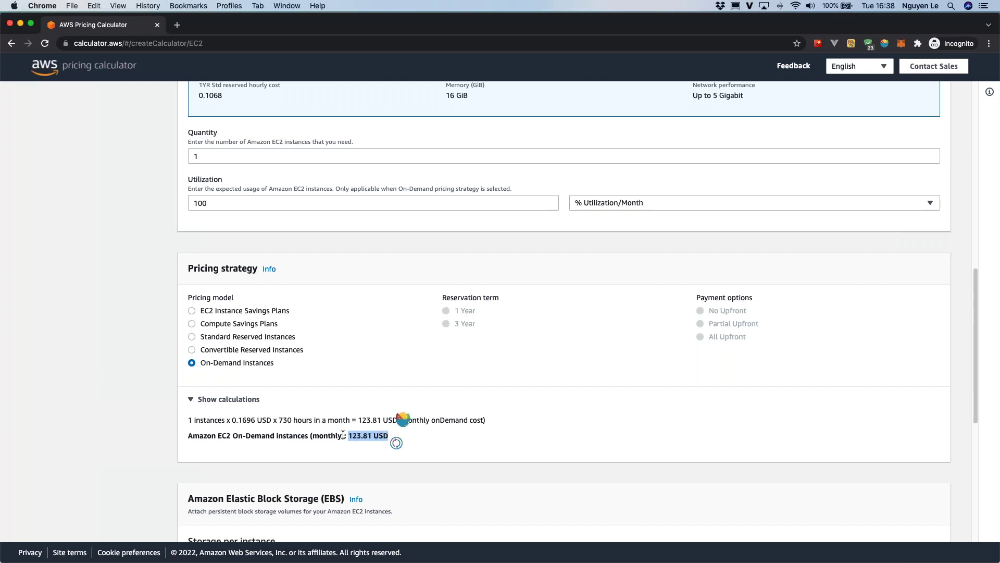
Step: Set the pricing strategy to EC2 Instance Savings Plans with a 3 Year term and Partial Upfront payment, and check the monthly cost
click(223, 311)
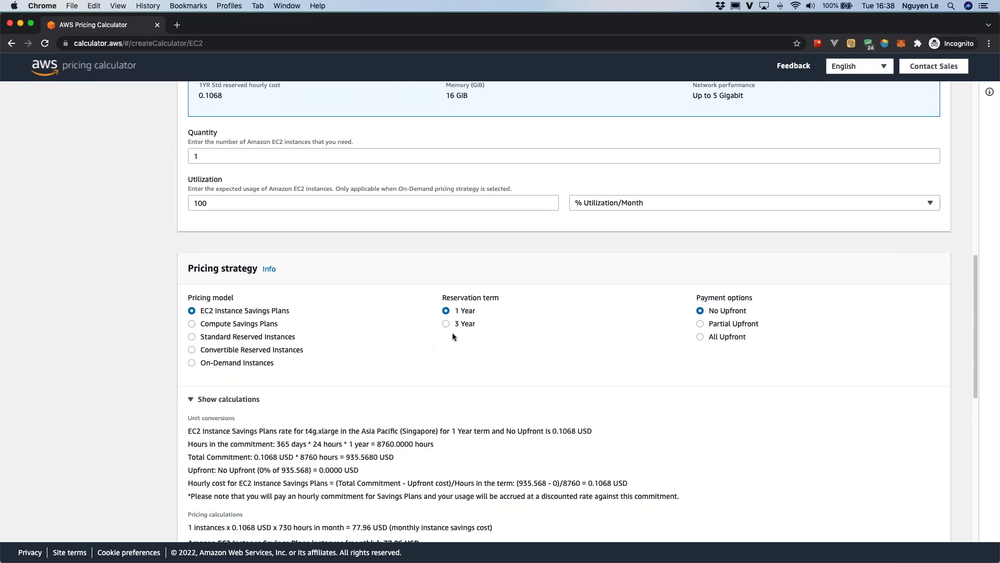
click(721, 324)
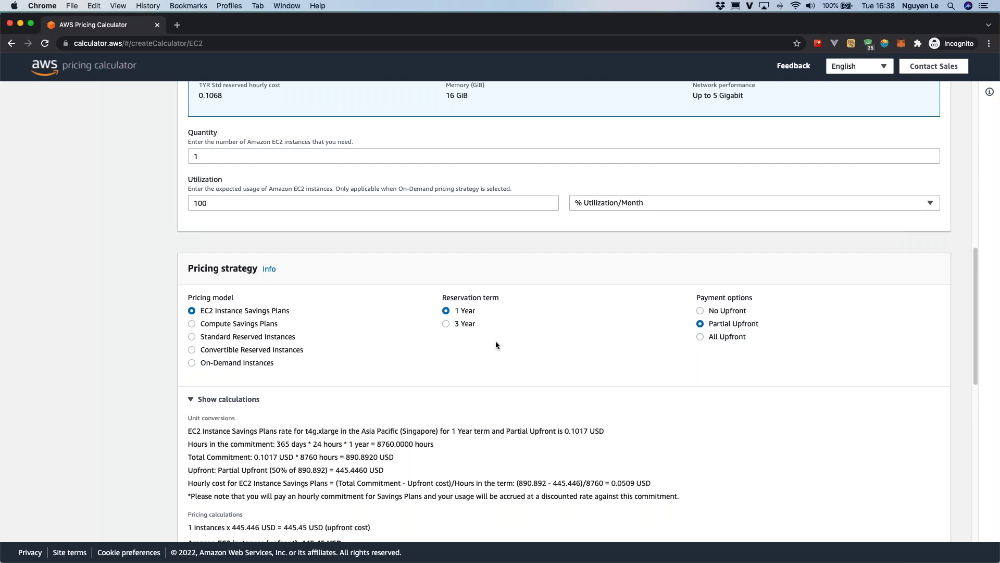
click(467, 324)
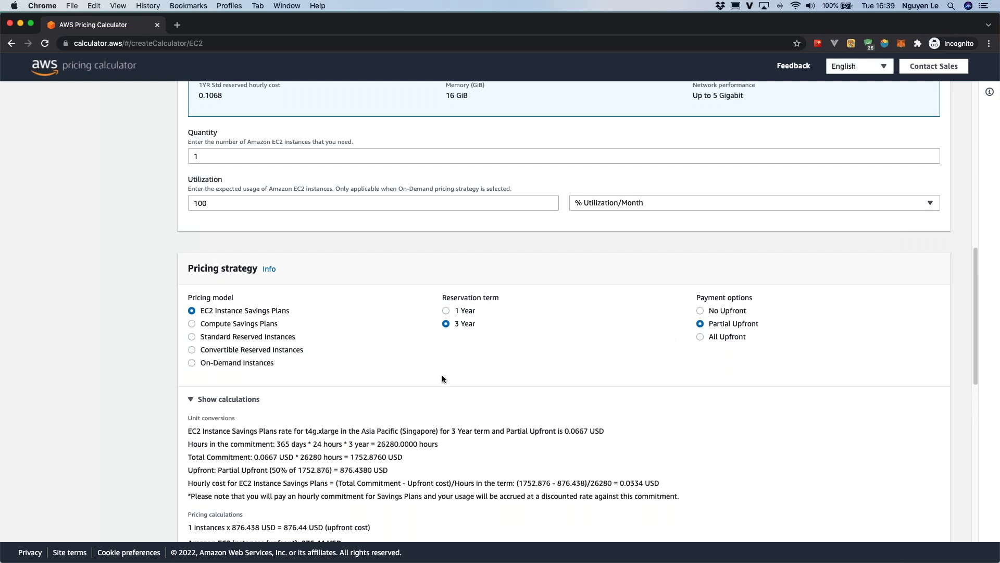
scroll(442, 374, down, 2)
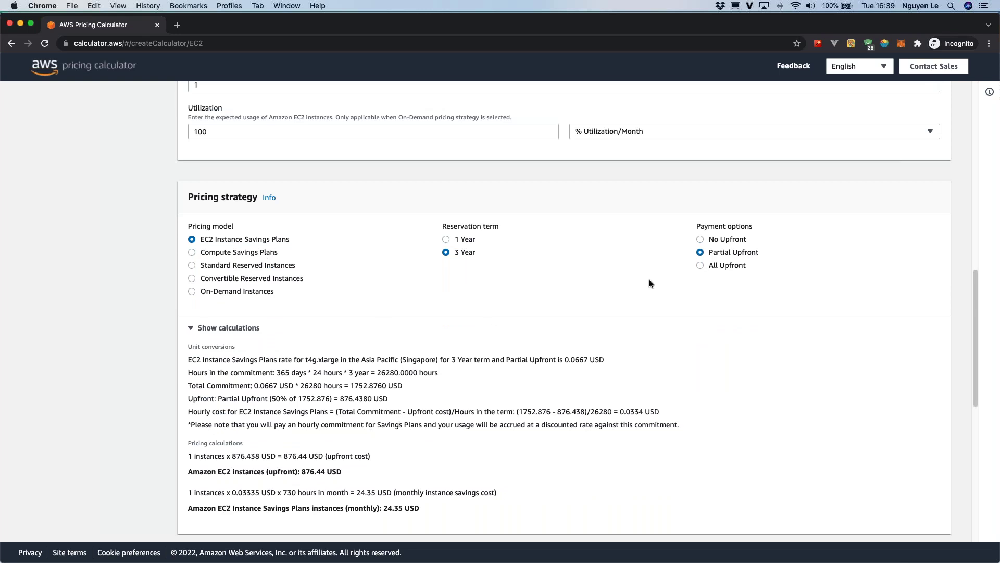
scroll(295, 436, down, 1)
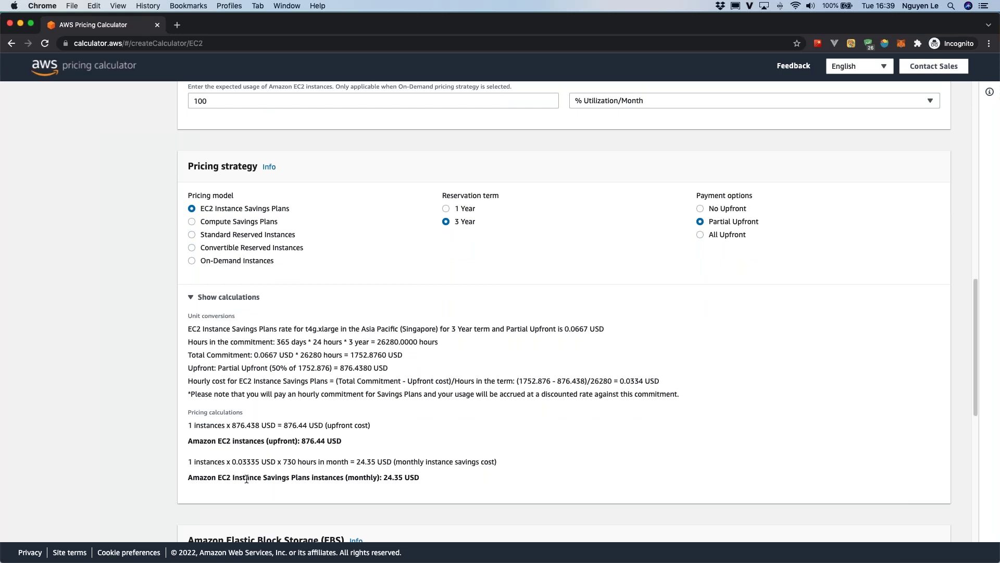
double_click(389, 477)
click(433, 478)
Step: Change the payment option of the EC2 Instance Savings Plans to All Upfront
scroll(322, 472, up, 1)
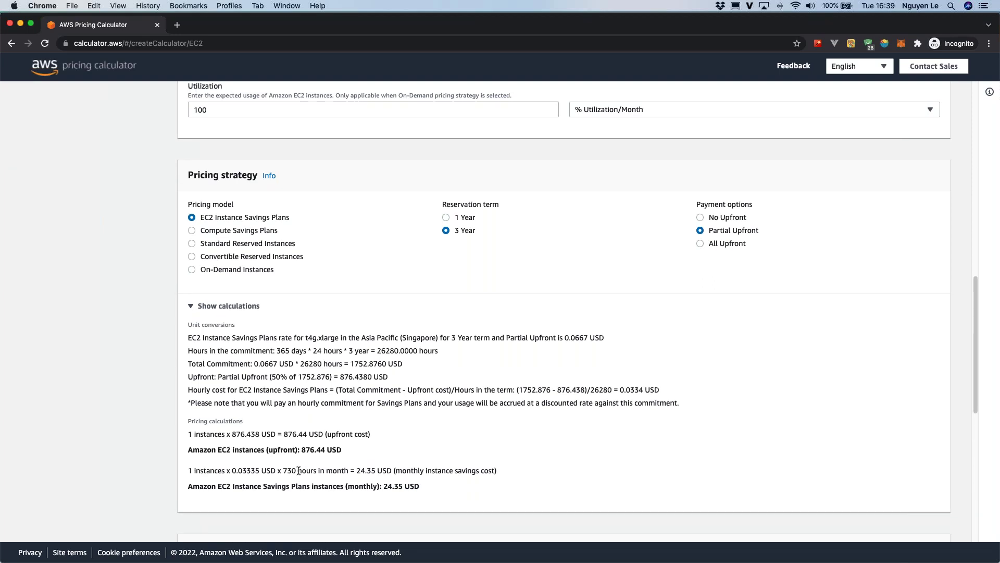
click(701, 244)
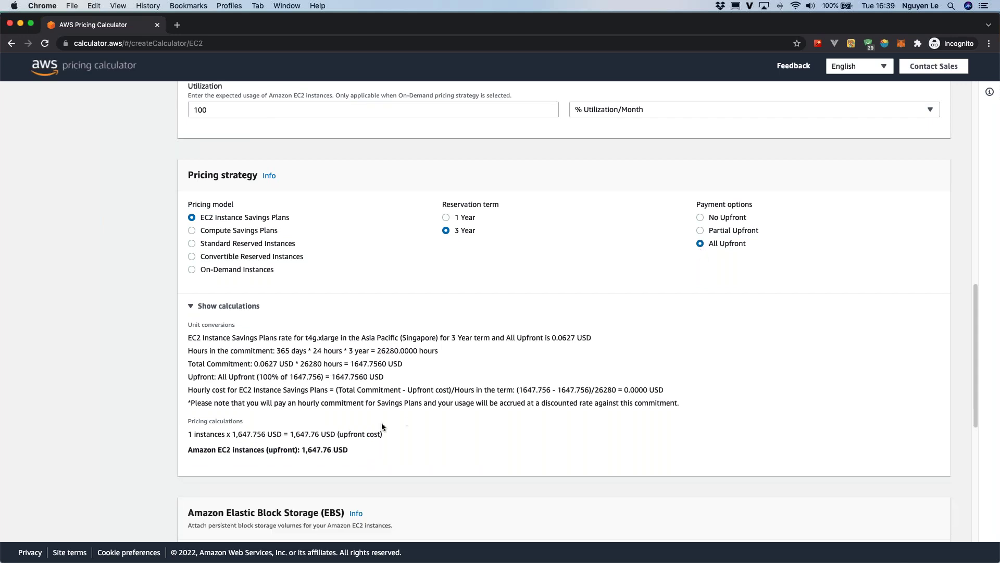
Step: Work out the monthly equivalent of the All Upfront cost over the 3-year term by calculating 1647/36 in Spotlight
scroll(344, 437, up, 1)
drag(303, 465, 331, 464)
click(379, 463)
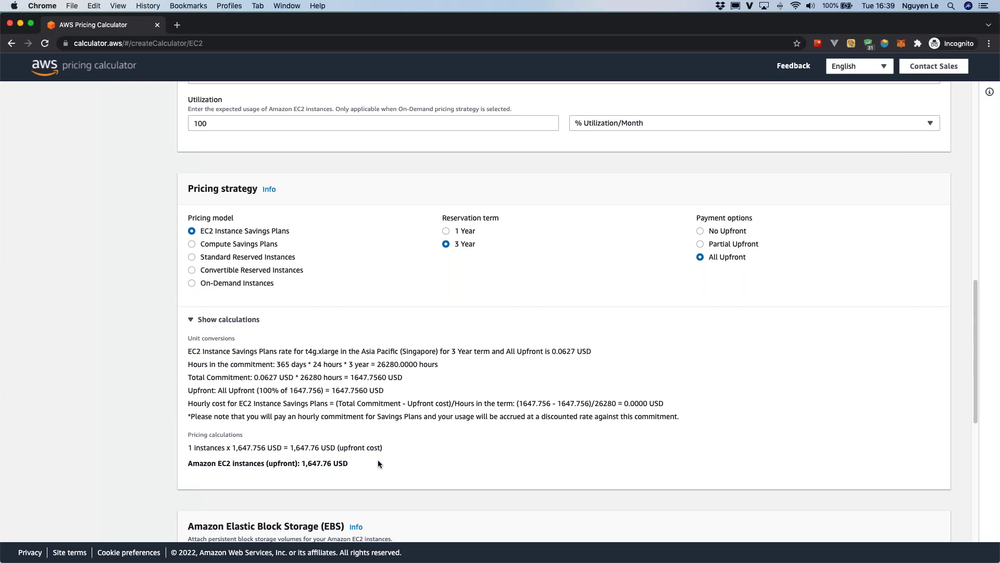
key(super+space)
text(16)
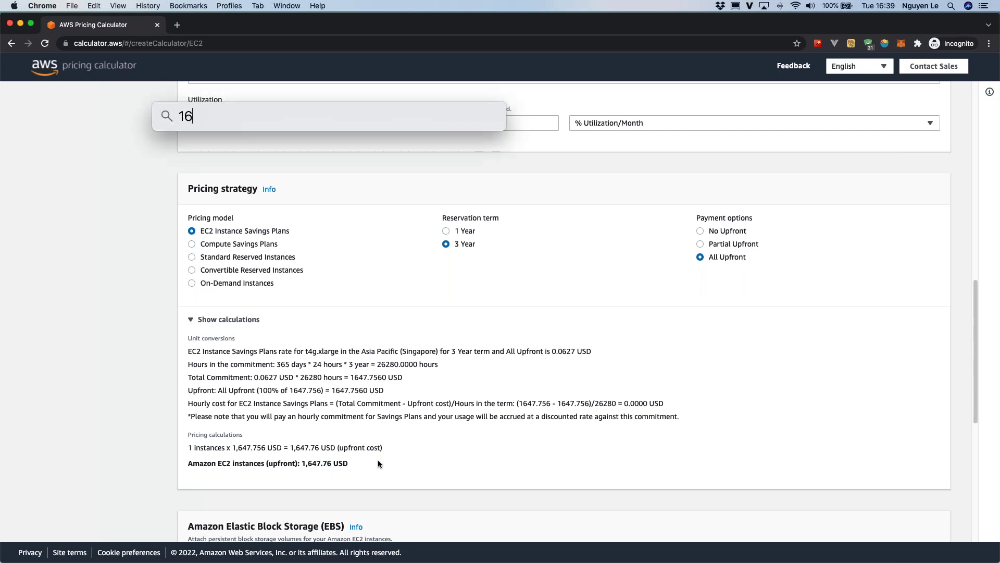
text(47/36)
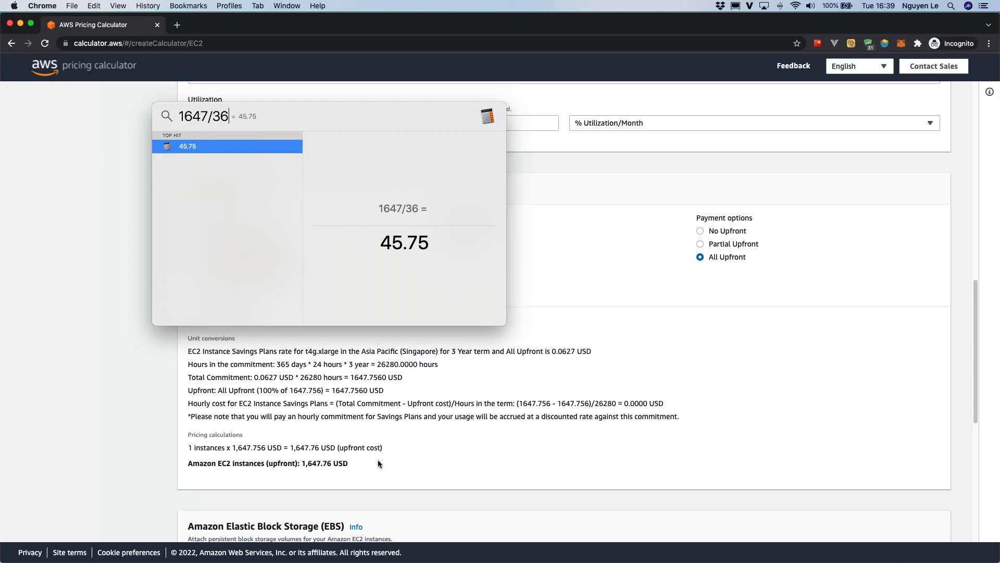
key(Escape)
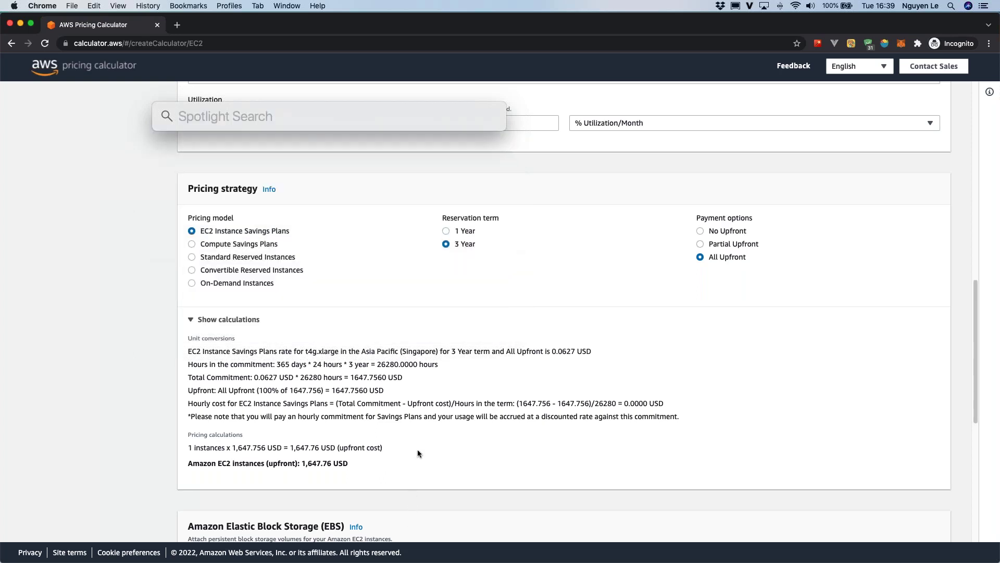
key(Escape)
Step: Set the payment option of the EC2 Instance Savings Plans to Partial Upfront and check the total commitment and monthly cost
click(718, 245)
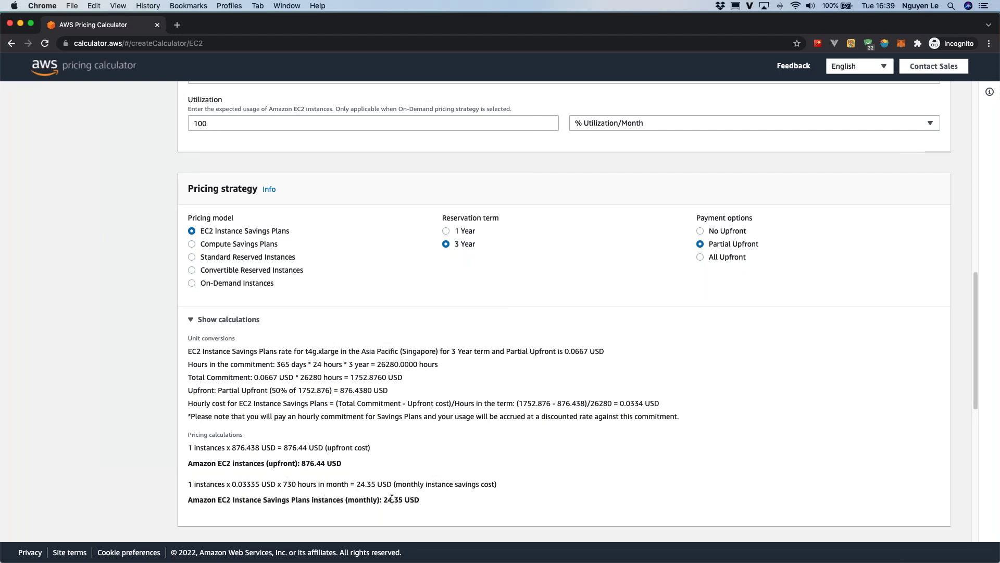
scroll(442, 498, up, 1)
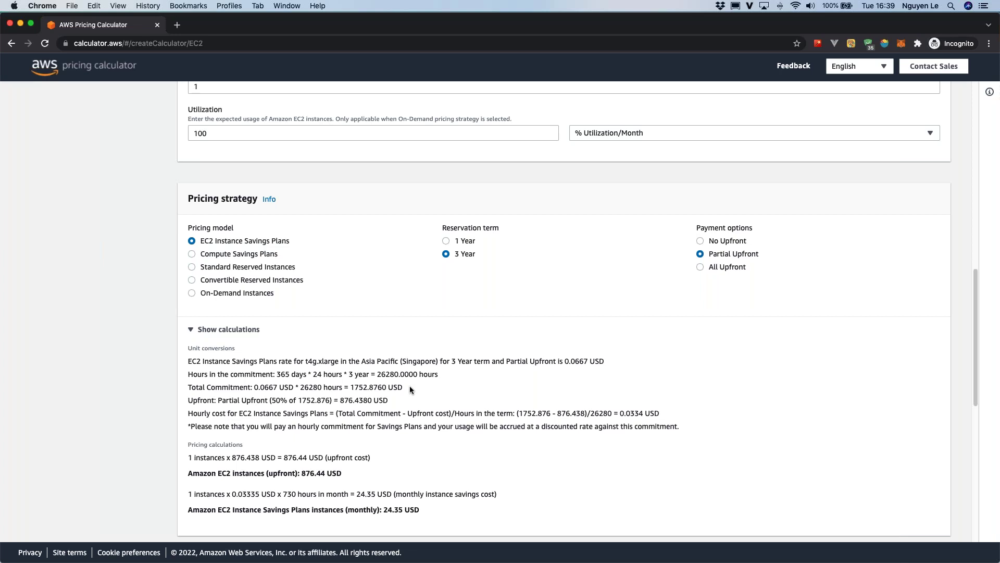
drag(405, 387, 350, 388)
click(406, 508)
scroll(299, 429, up, 1)
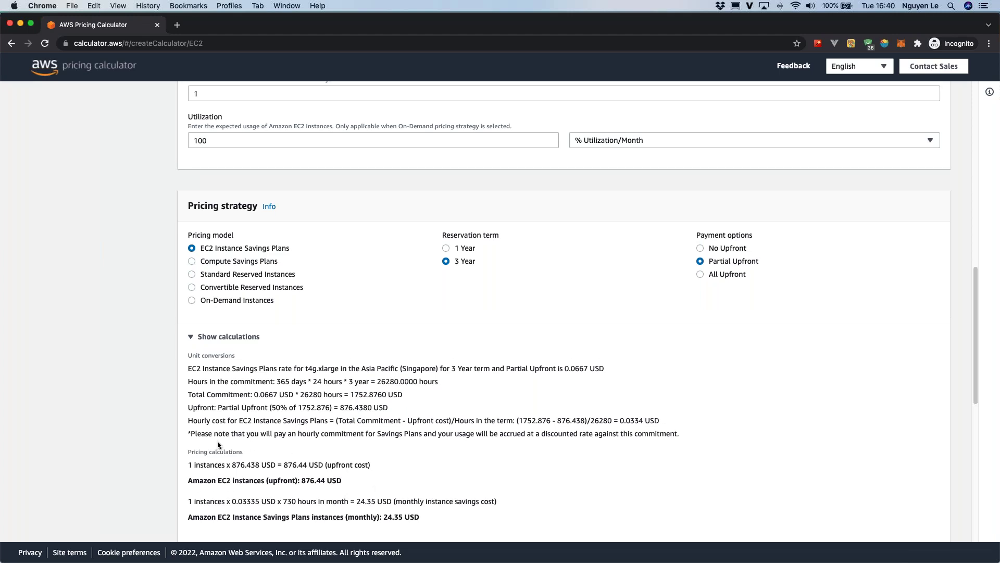
Step: Review the whole EC2 configuration, from region and instance specifications through pricing strategy and EBS storage to the estimate totals
scroll(161, 445, up, 7)
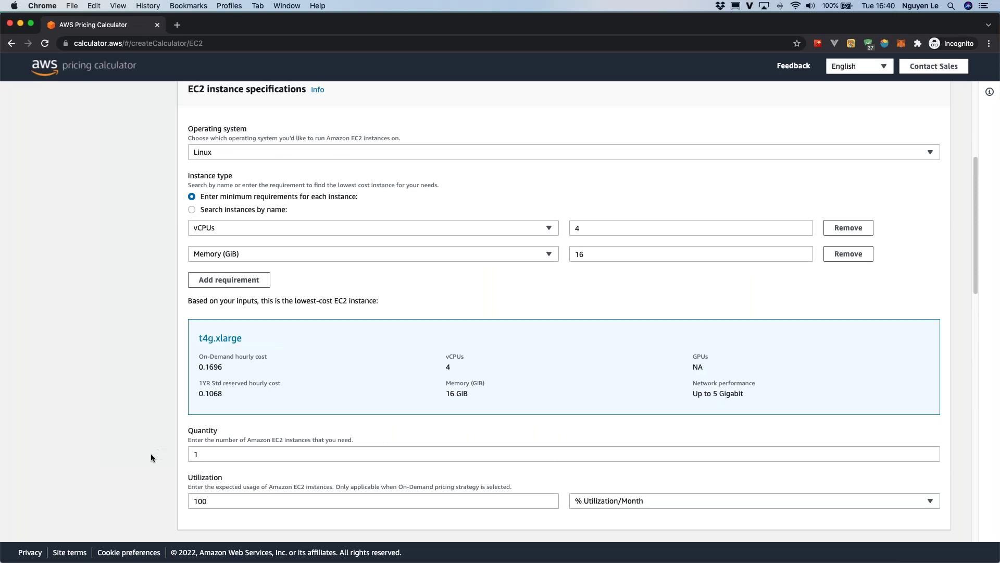
scroll(151, 457, up, 5)
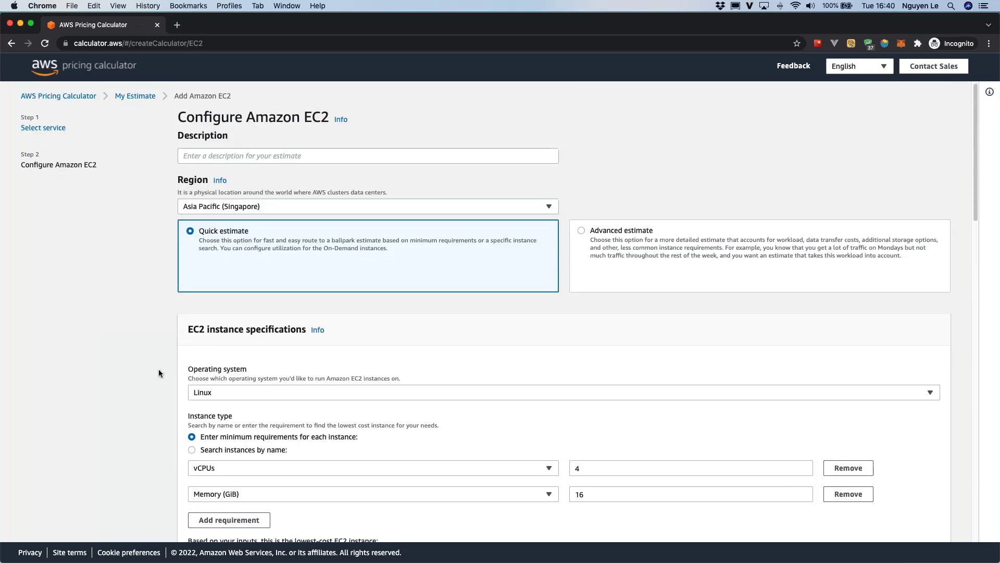
scroll(159, 368, down, 10)
scroll(158, 369, down, 8)
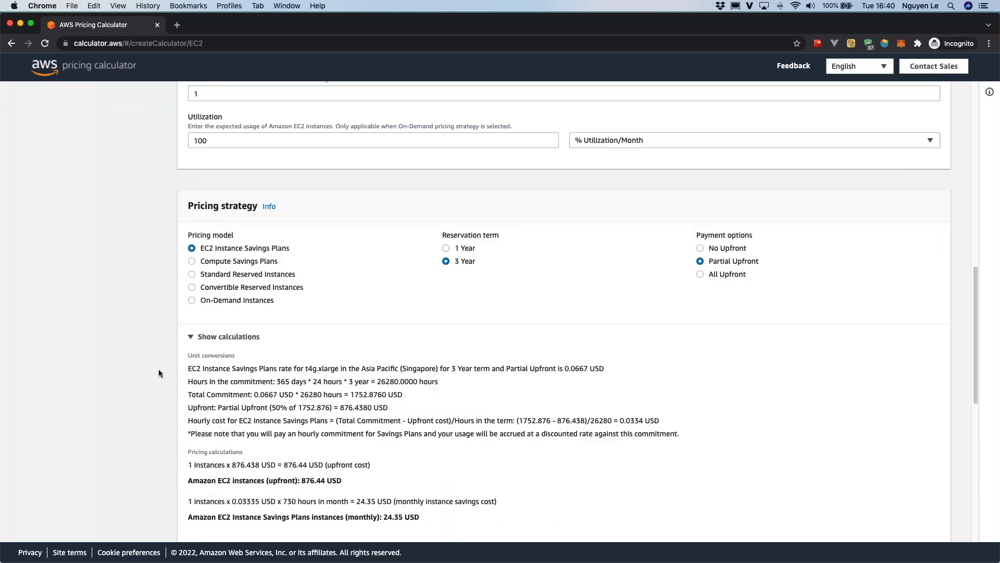
scroll(158, 382, down, 2)
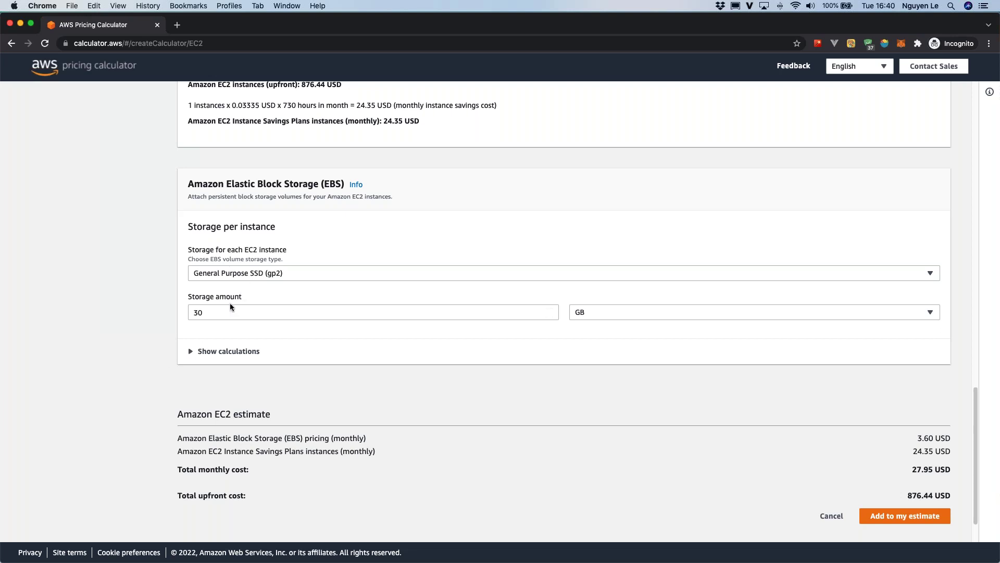
scroll(156, 362, down, 1)
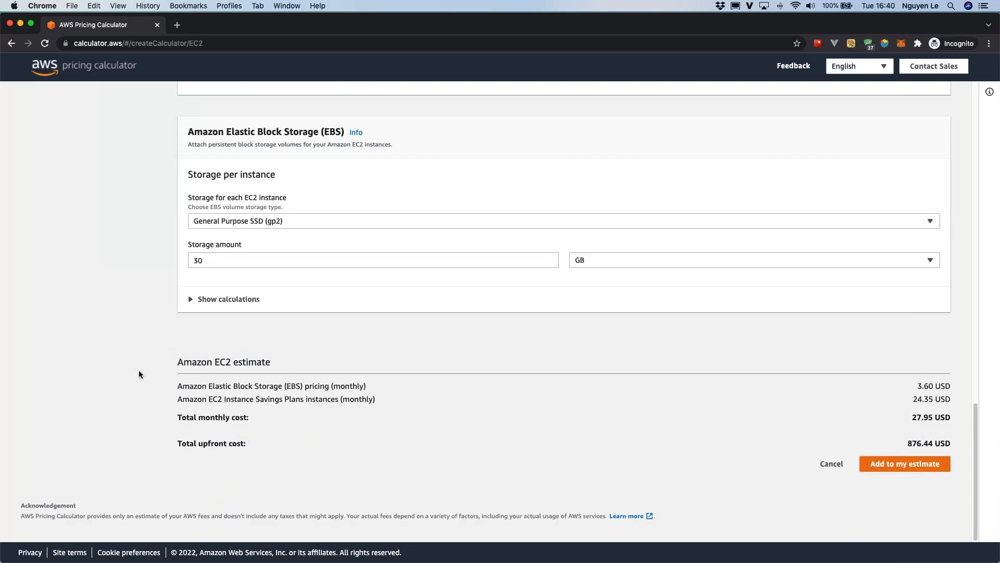
scroll(138, 372, up, 3)
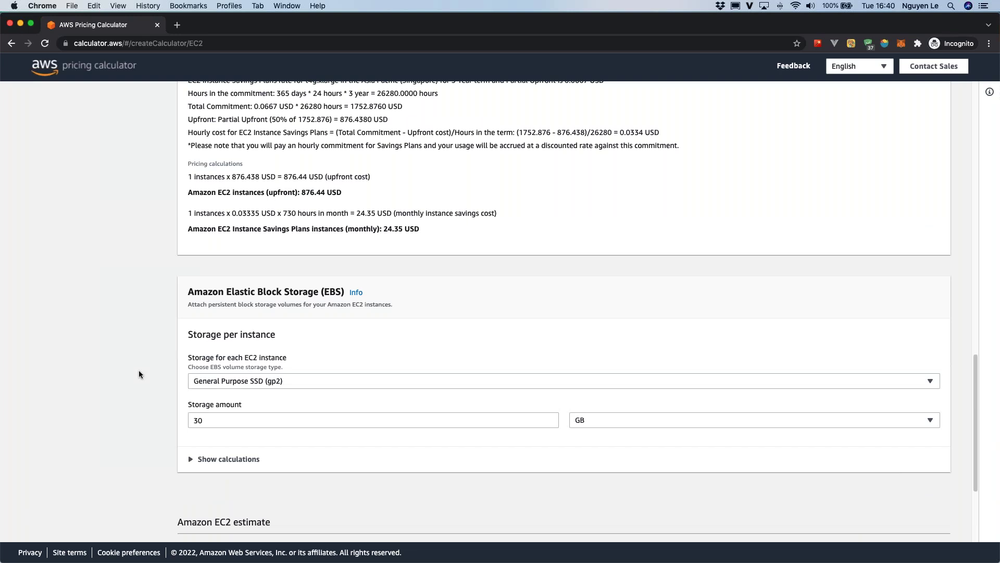
scroll(139, 371, up, 8)
scroll(139, 371, up, 7)
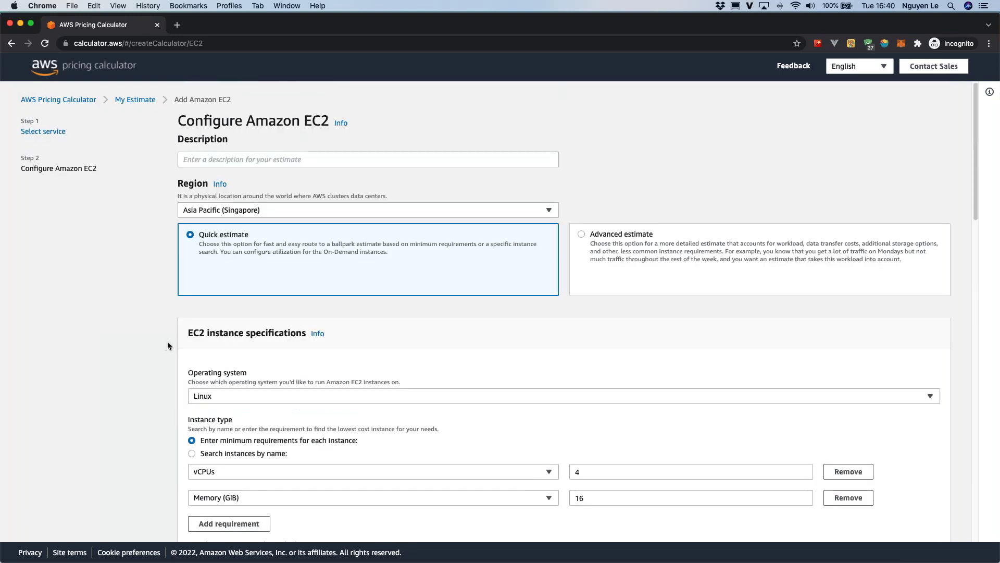
scroll(171, 363, down, 1)
scroll(171, 367, down, 5)
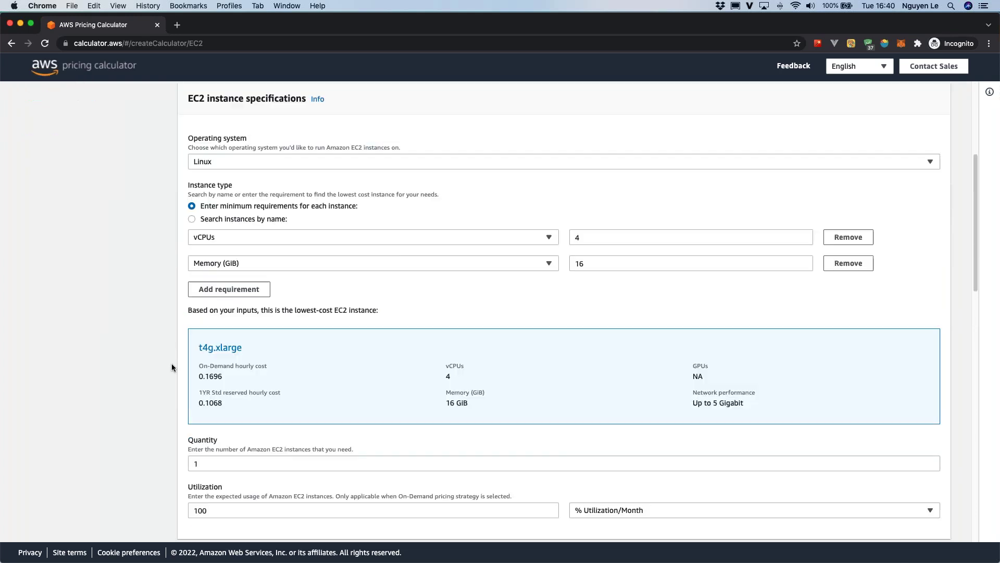
scroll(172, 368, up, 5)
scroll(172, 367, down, 3)
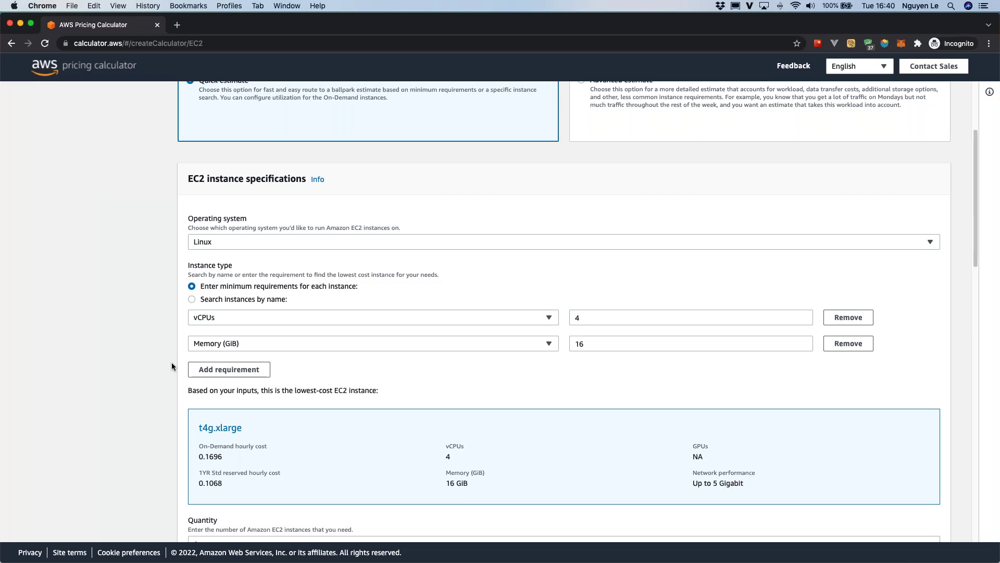
Step: Switch to the AWS Academy slide presentation and advance to the "Additional benefit considerations" slide
key(ctrl+Up)
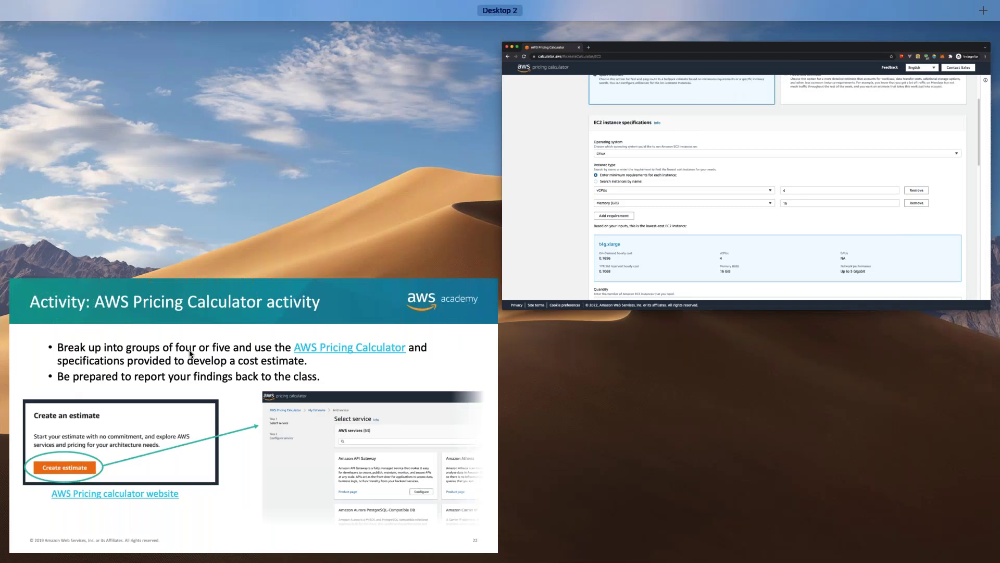
click(190, 353)
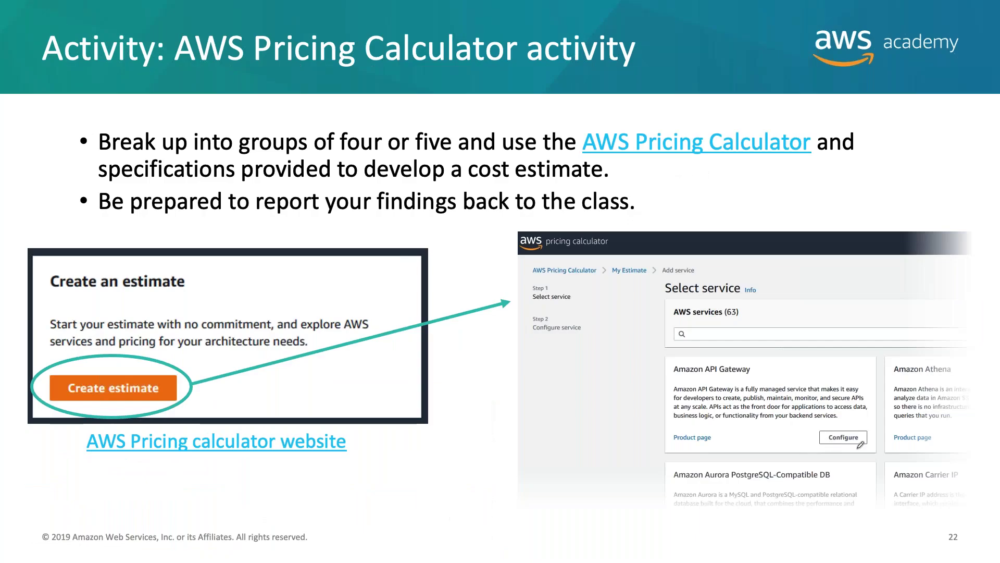
key(Right)
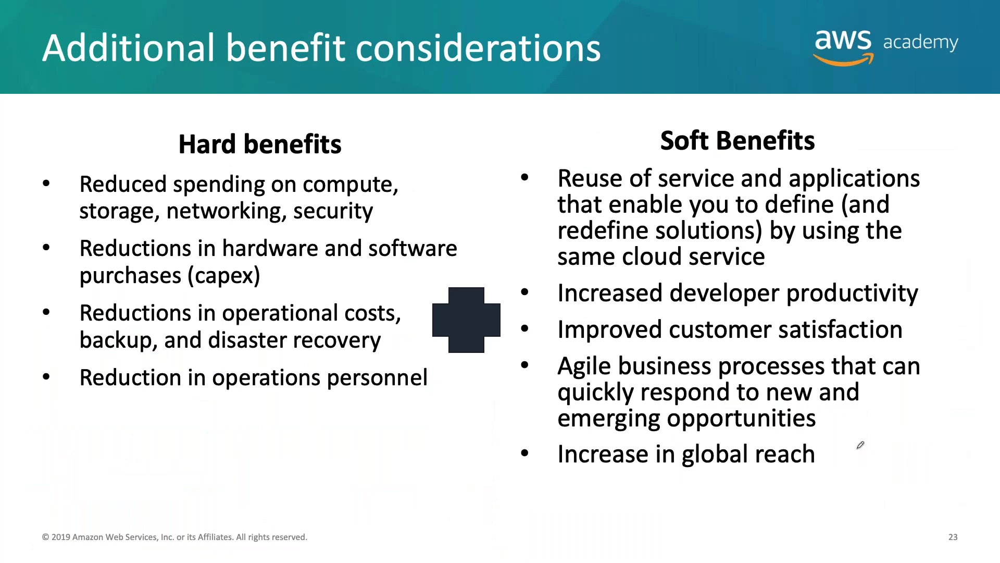